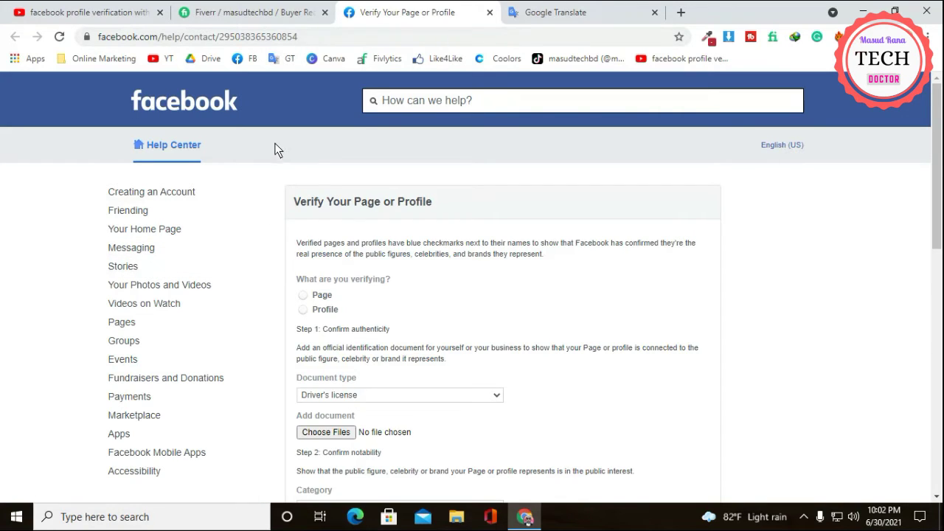
Step: Select Profile as the item being verified and fill in the profile link with the saved Facebook profile URL
{"action": "scroll", "coordinate": [281, 140], "scroll_direction": "down", "scroll_amount": 1}
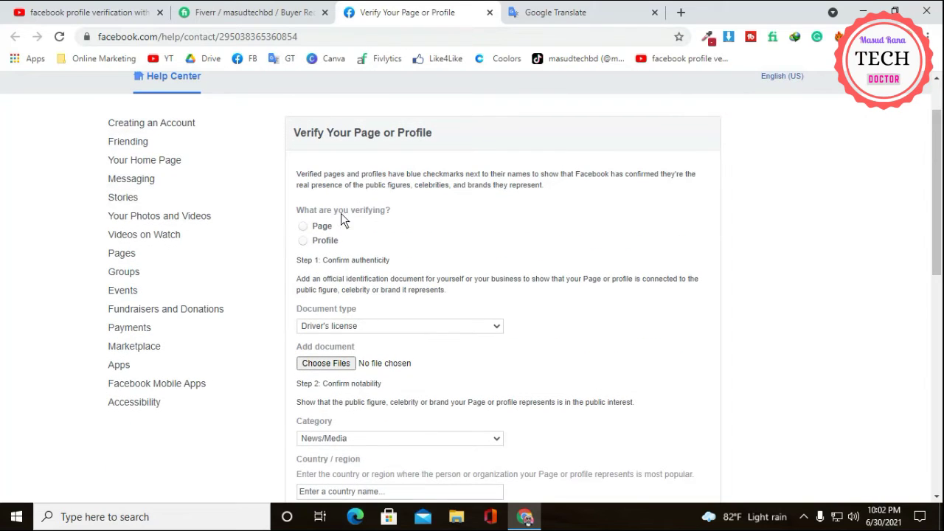
{"action": "left_click", "coordinate": [304, 241]}
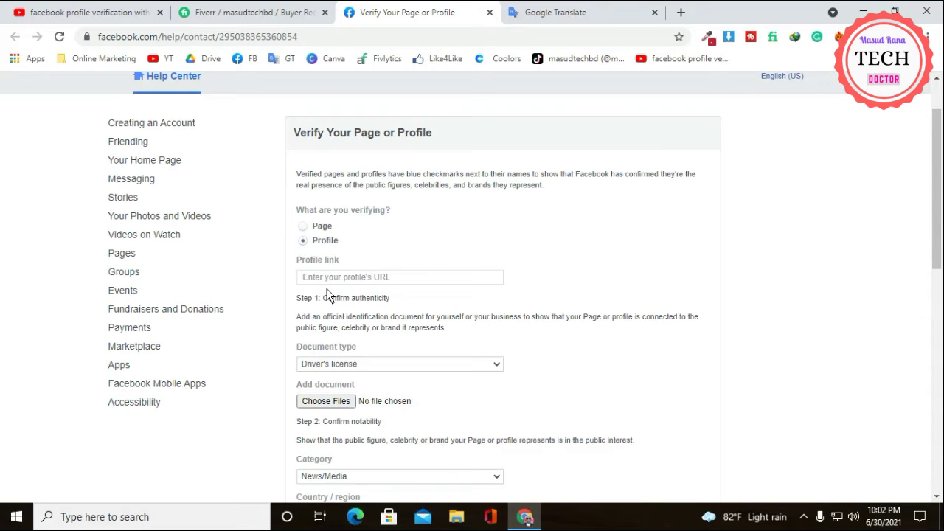
{"action": "left_click", "coordinate": [335, 277]}
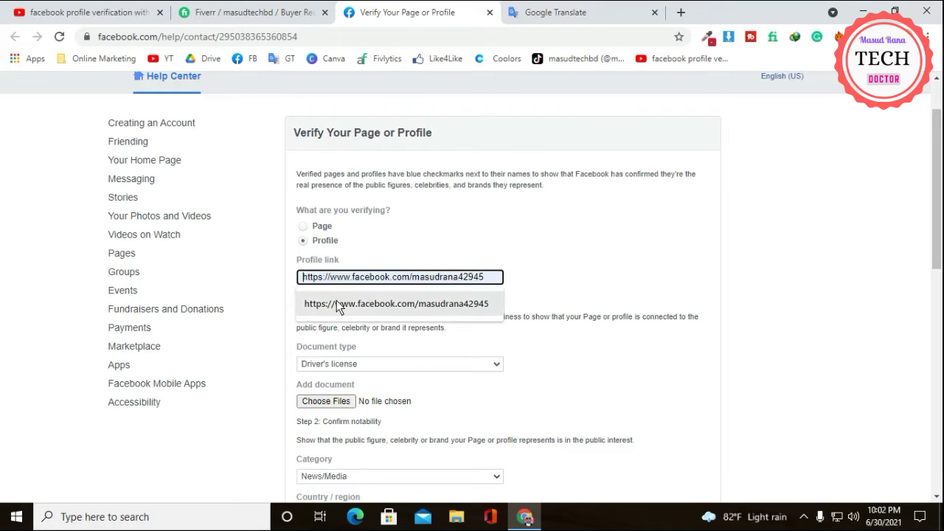
{"action": "left_click", "coordinate": [336, 304]}
Step: Set the document type to National identification card and attach the ID card JPG from the Downloads folder
{"action": "scroll", "coordinate": [313, 301], "scroll_direction": "down", "scroll_amount": 1}
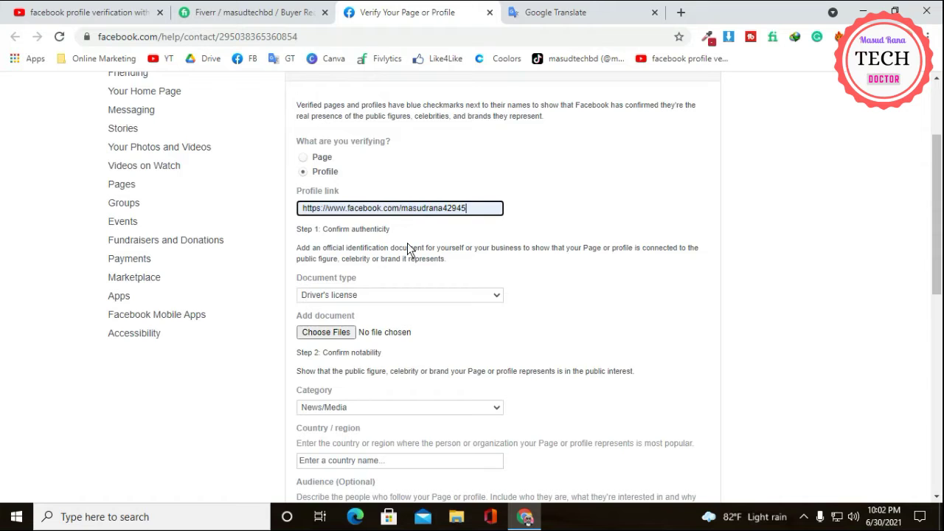
{"action": "scroll", "coordinate": [332, 229], "scroll_direction": "down", "scroll_amount": 2}
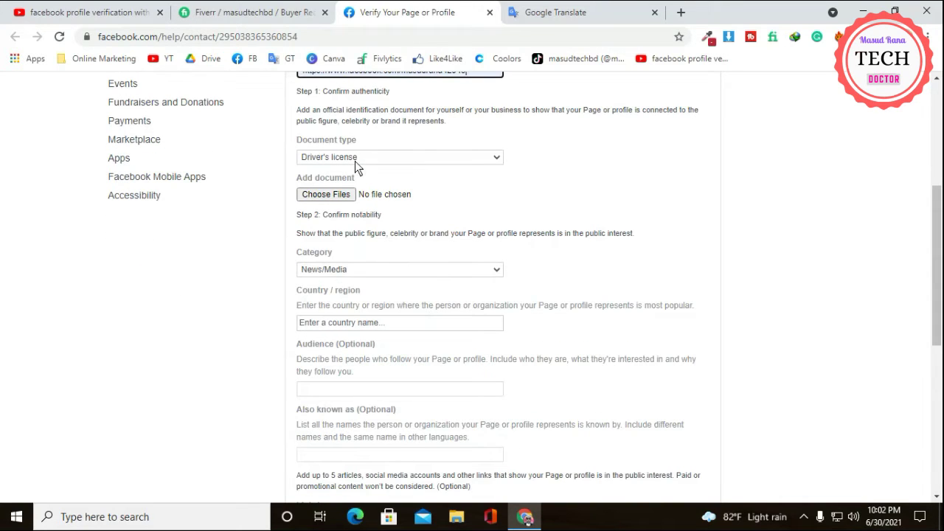
{"action": "left_click", "coordinate": [332, 159]}
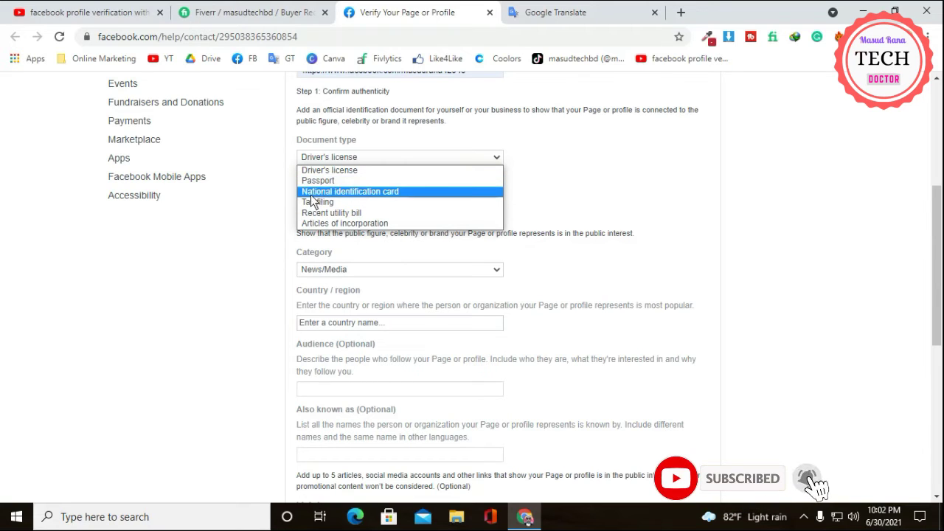
{"action": "left_click", "coordinate": [341, 194]}
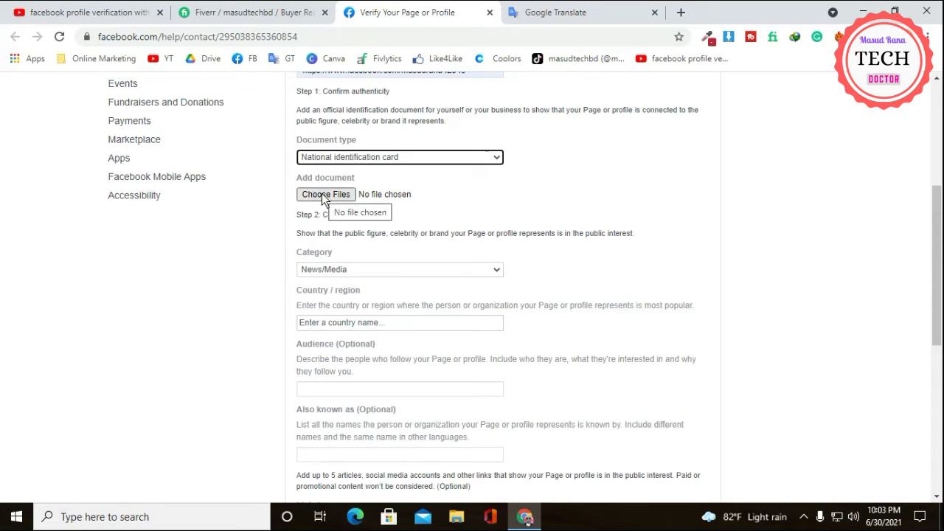
{"action": "left_click", "coordinate": [323, 194]}
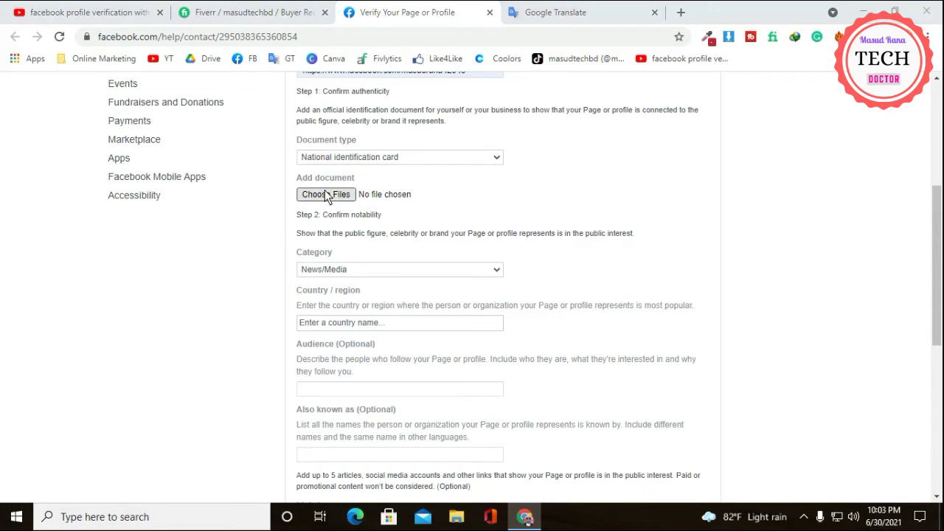
{"action": "left_click", "coordinate": [210, 111]}
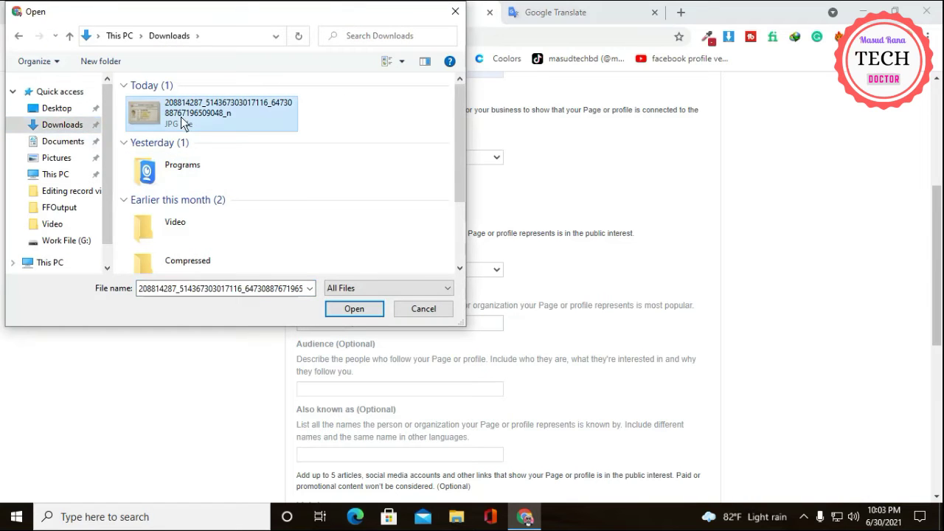
{"action": "left_click", "coordinate": [355, 309]}
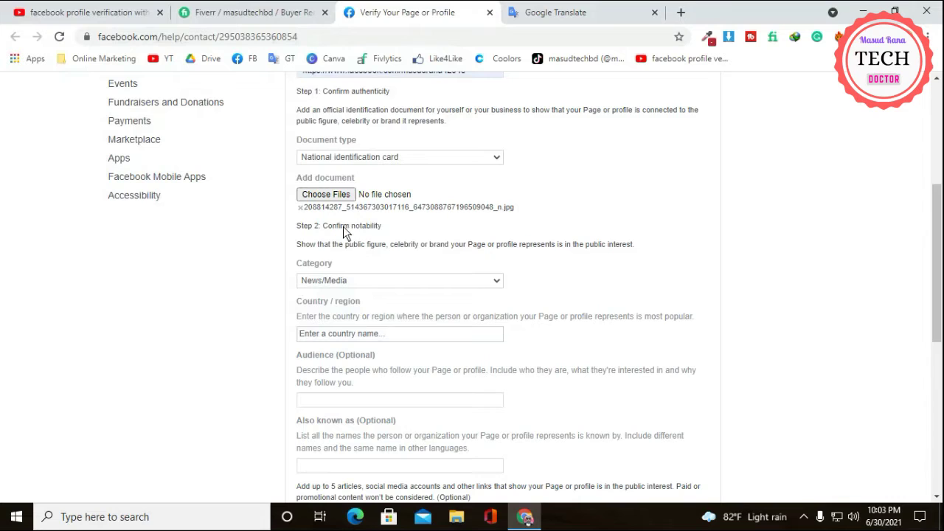
Step: Set the category to Digital Creator/Blogger/Influencer and the country / region to Bangladesh
{"action": "scroll", "coordinate": [365, 249], "scroll_direction": "down", "scroll_amount": 1}
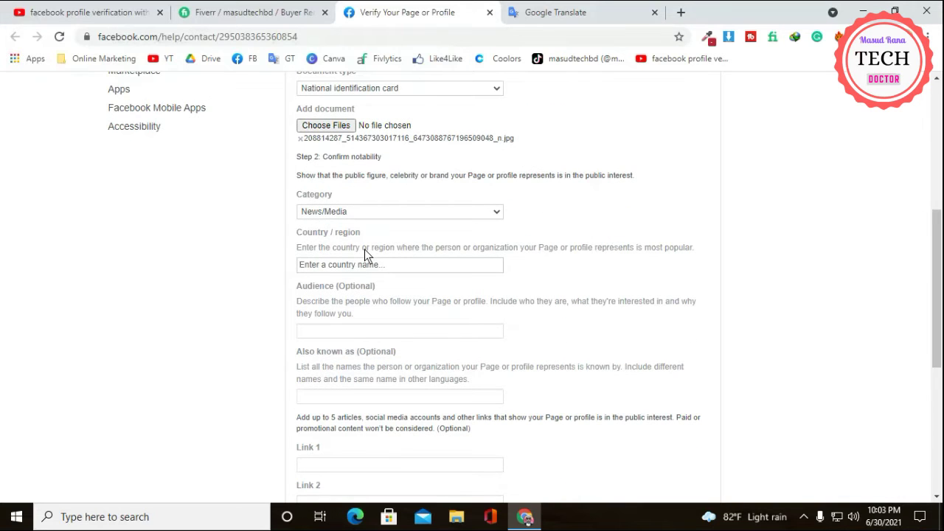
{"action": "left_click", "coordinate": [329, 212]}
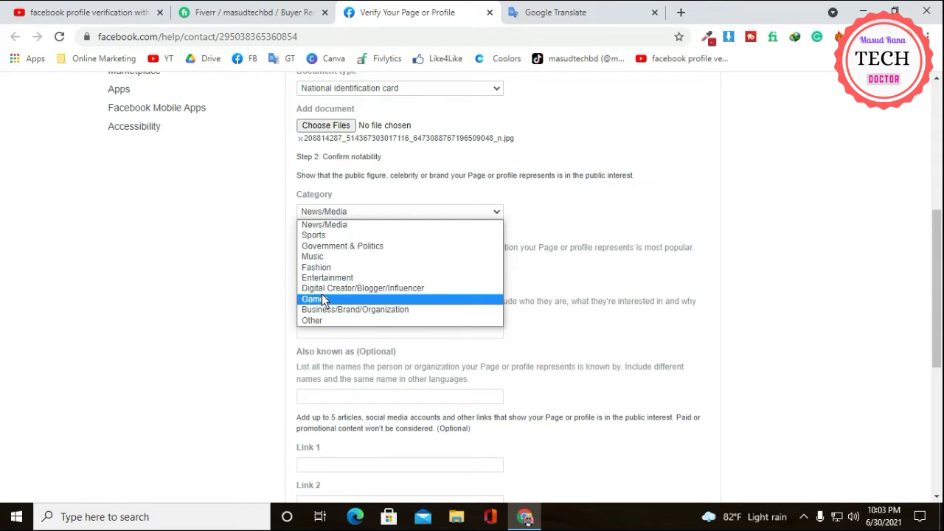
{"action": "left_click", "coordinate": [367, 289]}
{"action": "scroll", "coordinate": [374, 288], "scroll_direction": "down", "scroll_amount": 1}
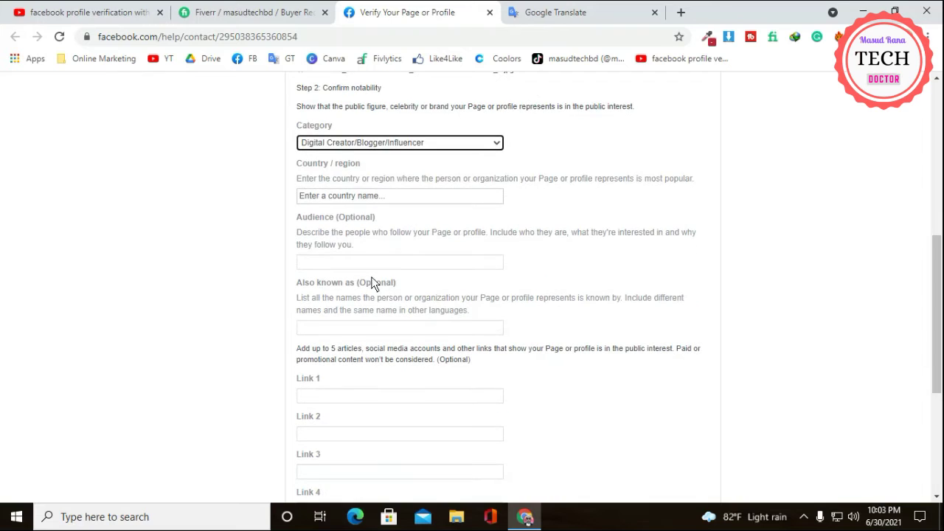
{"action": "left_click", "coordinate": [330, 201]}
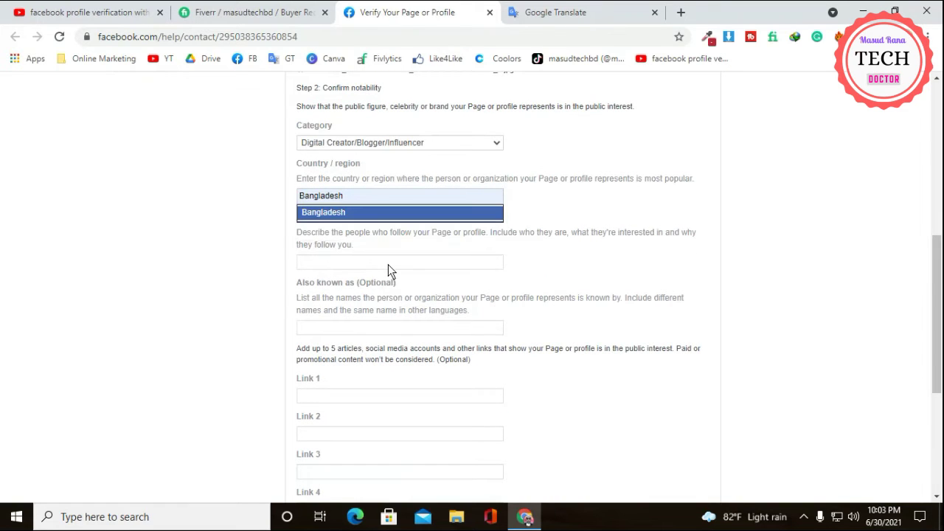
{"action": "scroll", "coordinate": [381, 270], "scroll_direction": "down", "scroll_amount": 2}
{"action": "scroll", "coordinate": [362, 266], "scroll_direction": "up", "scroll_amount": 1}
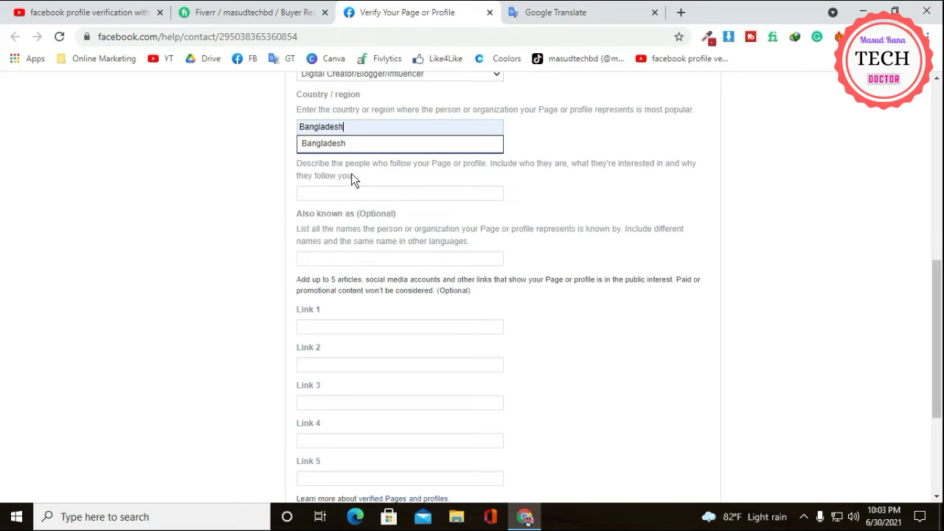
{"action": "left_click", "coordinate": [248, 204]}
Step: Fill Link 1, Link 2 and Link 3 with the saved Instagram, Twitter and LinkedIn profile URLs
{"action": "scroll", "coordinate": [248, 205], "scroll_direction": "down", "scroll_amount": 1}
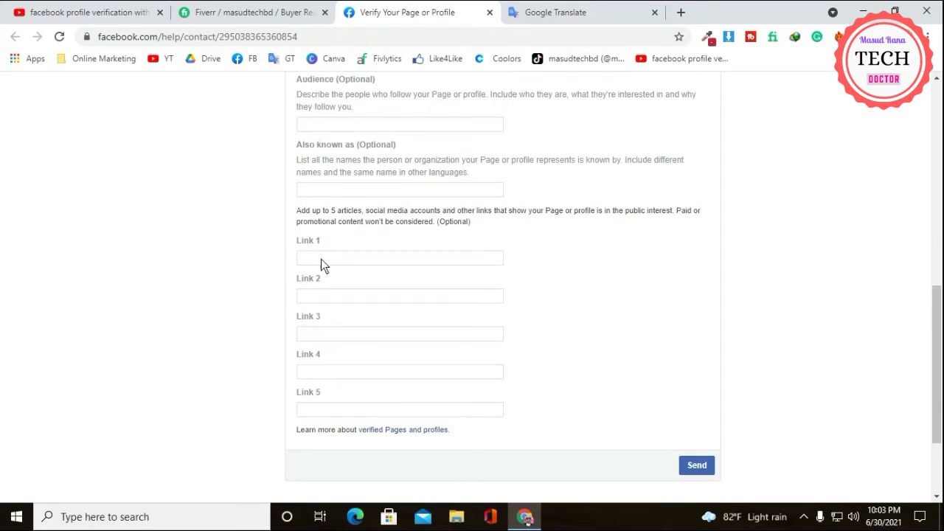
{"action": "left_click", "coordinate": [321, 258]}
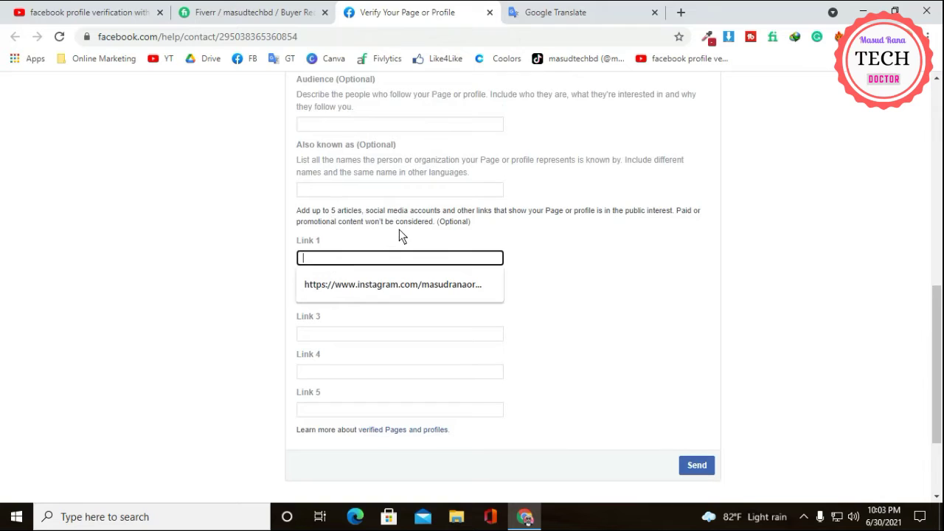
{"action": "left_click", "coordinate": [565, 342]}
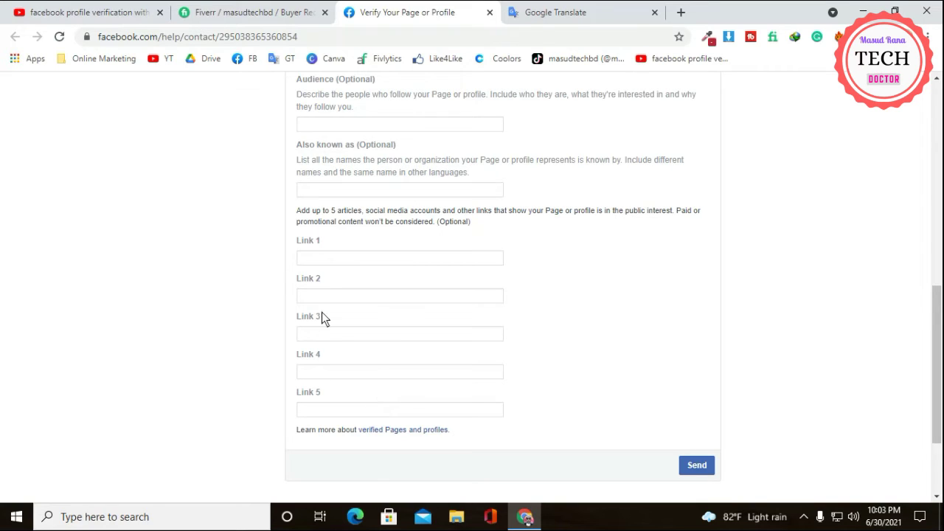
{"action": "left_click", "coordinate": [331, 258]}
{"action": "left_click", "coordinate": [346, 289]}
{"action": "left_click", "coordinate": [349, 298]}
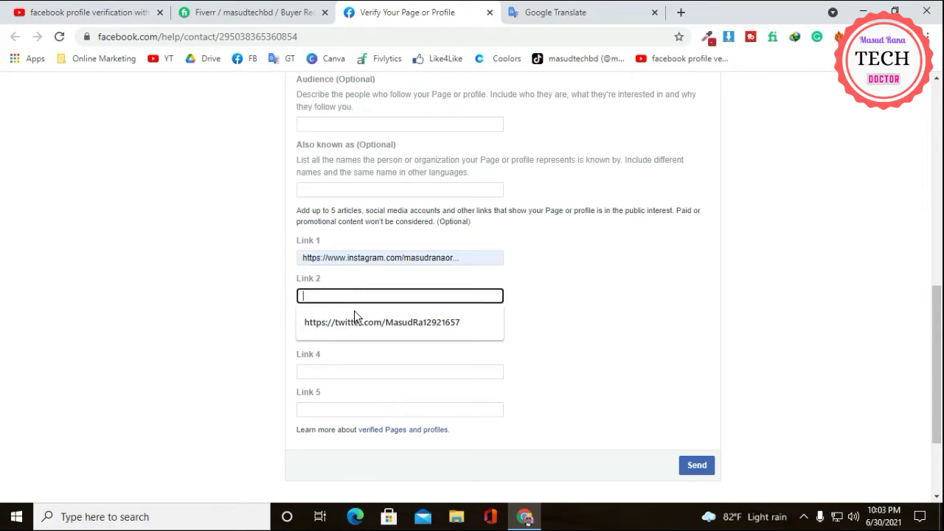
{"action": "left_click", "coordinate": [361, 325]}
{"action": "left_click", "coordinate": [354, 335]}
{"action": "left_click", "coordinate": [365, 361]}
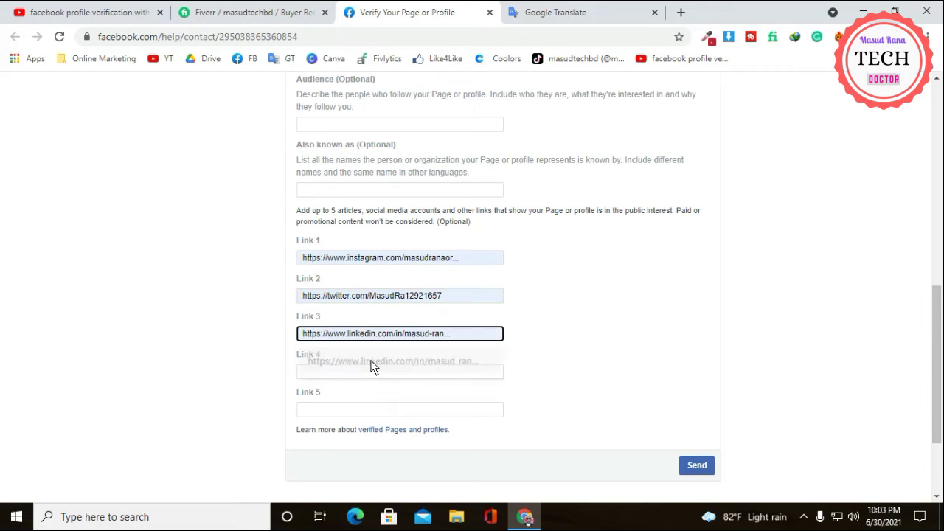
Step: Fill Link 4 with the saved Pinterest profile URL and Link 5 with the saved YouTube channel URL
{"action": "left_click", "coordinate": [364, 373]}
{"action": "left_click", "coordinate": [387, 405]}
{"action": "left_click", "coordinate": [391, 412]}
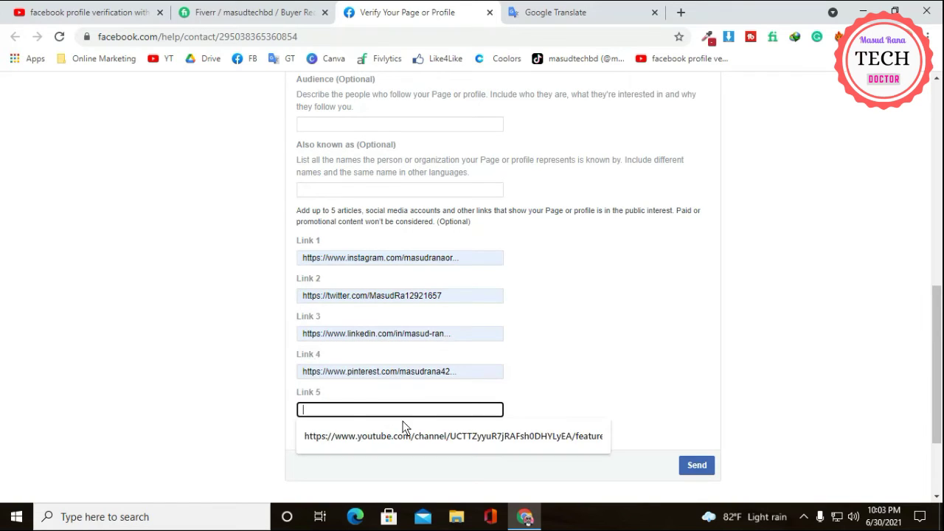
{"action": "left_click", "coordinate": [396, 435]}
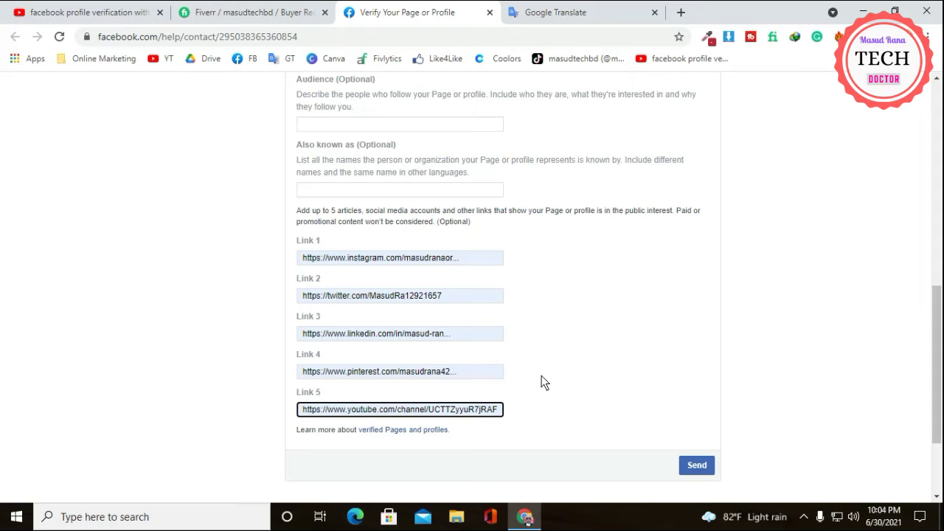
Step: Check the completed verification form and submit it
{"action": "scroll", "coordinate": [569, 363], "scroll_direction": "up", "scroll_amount": 6}
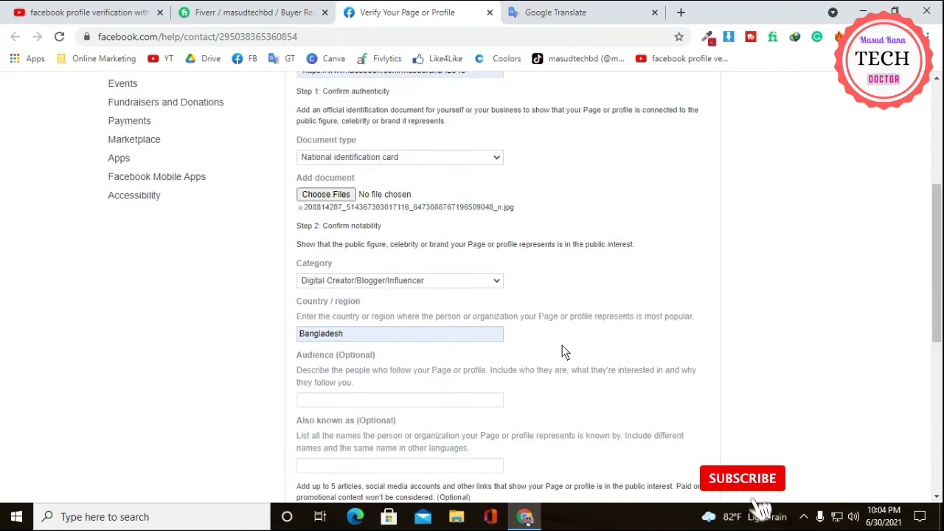
{"action": "scroll", "coordinate": [386, 281], "scroll_direction": "down", "scroll_amount": 6}
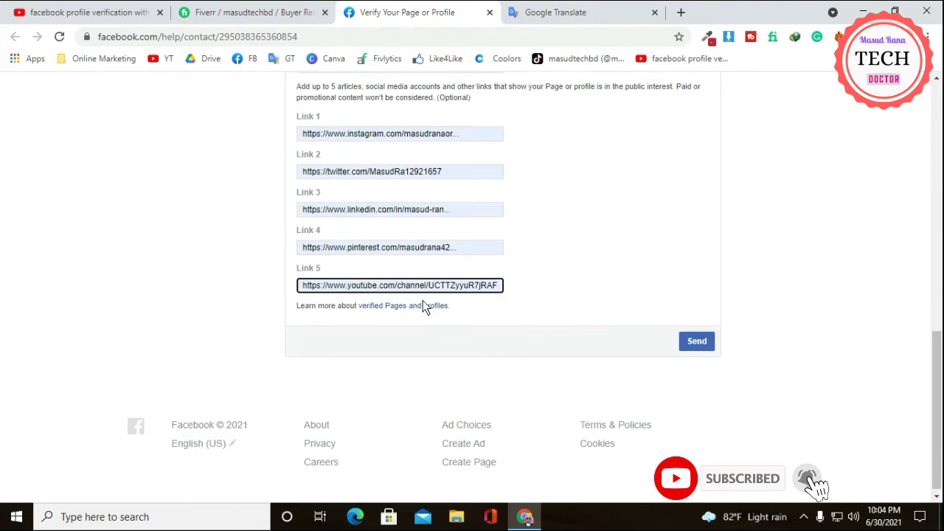
{"action": "left_click", "coordinate": [701, 342]}
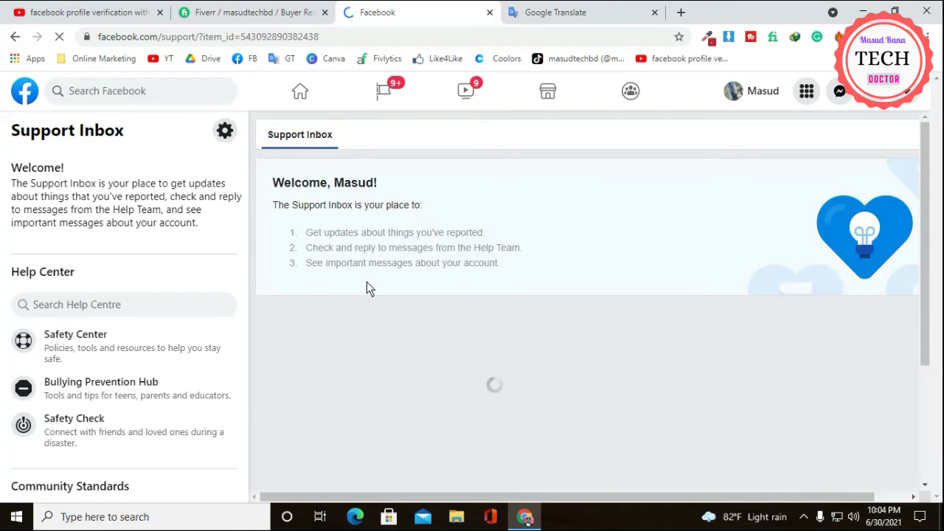
Step: Review the submitted verification request and the other messages in the Support Inbox
{"action": "scroll", "coordinate": [369, 281], "scroll_direction": "down", "scroll_amount": 2}
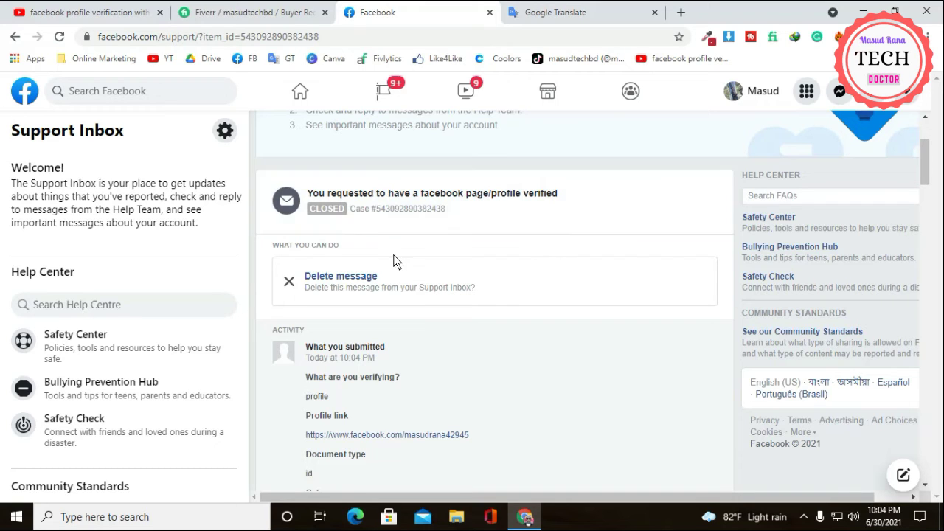
{"action": "scroll", "coordinate": [420, 235], "scroll_direction": "down", "scroll_amount": 5}
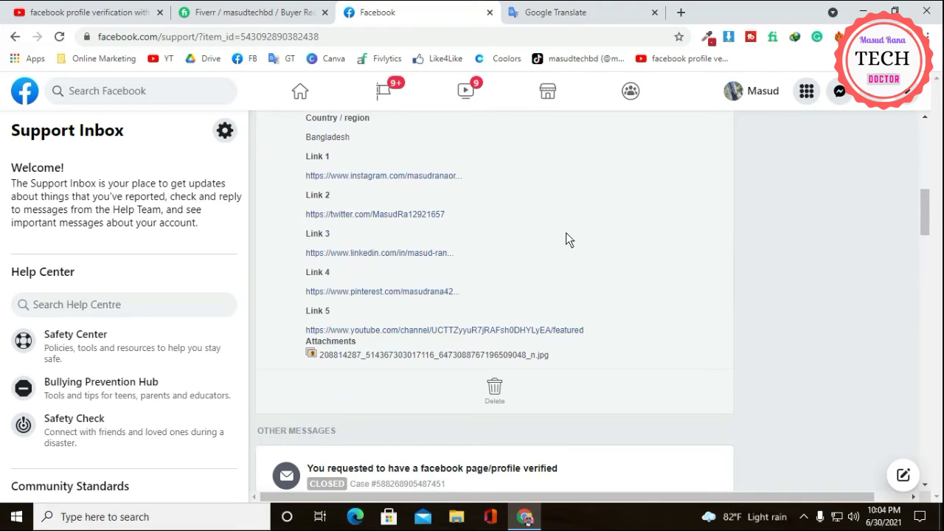
{"action": "scroll", "coordinate": [577, 345], "scroll_direction": "down", "scroll_amount": 4}
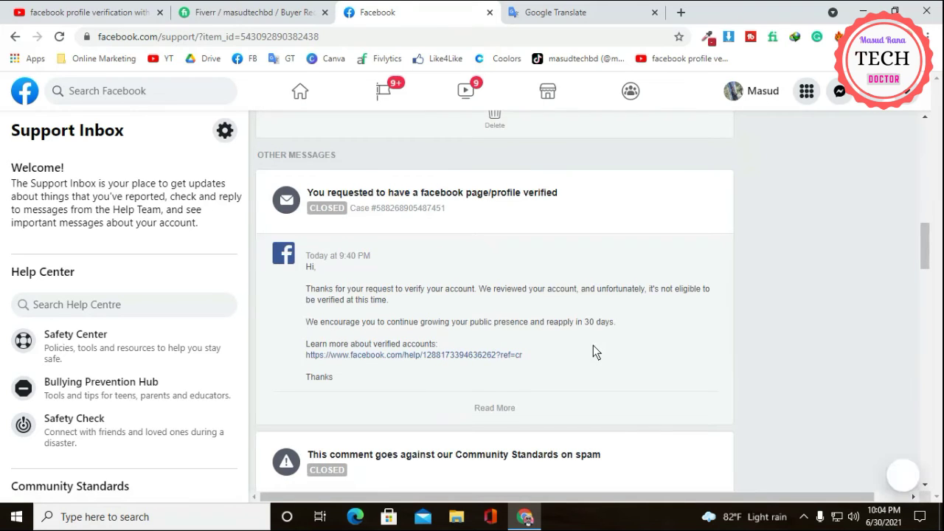